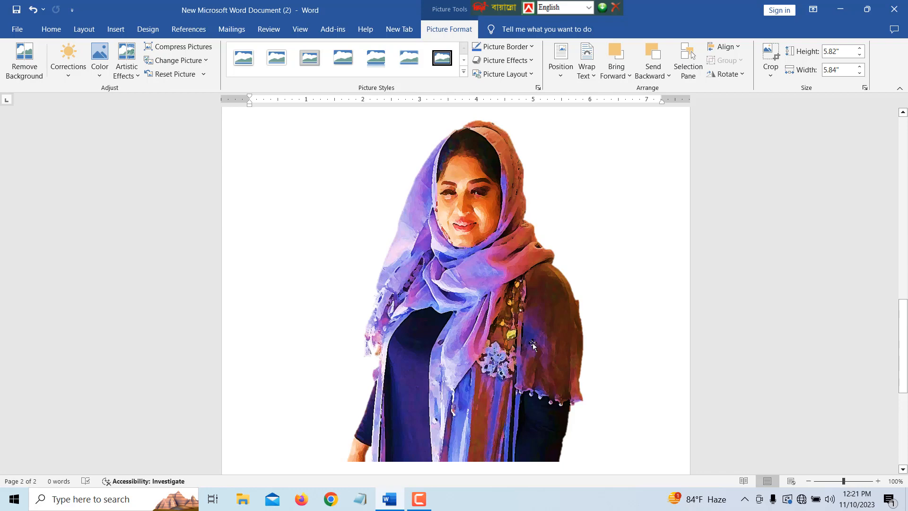
Compare the original photo on page 1 with the painted cutout version on page 2.
{"action": "scroll", "coordinate": [489, 244], "scroll_direction": "down", "scroll_amount": 10}
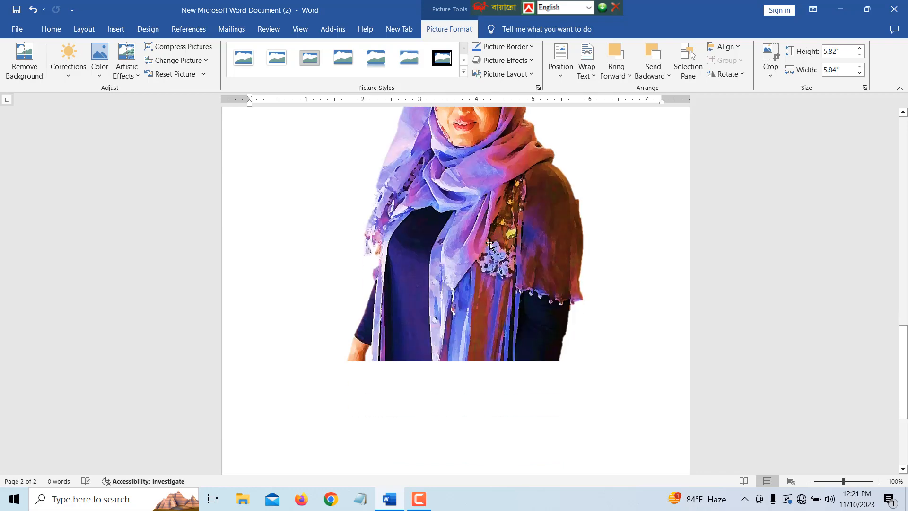
{"action": "scroll", "coordinate": [489, 244], "scroll_direction": "up", "scroll_amount": 20}
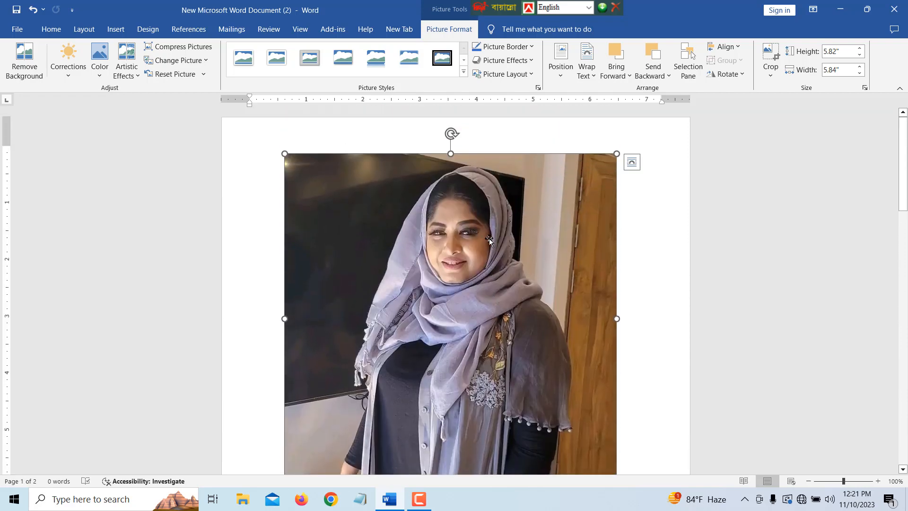
{"action": "scroll", "coordinate": [490, 238], "scroll_direction": "down", "scroll_amount": 16}
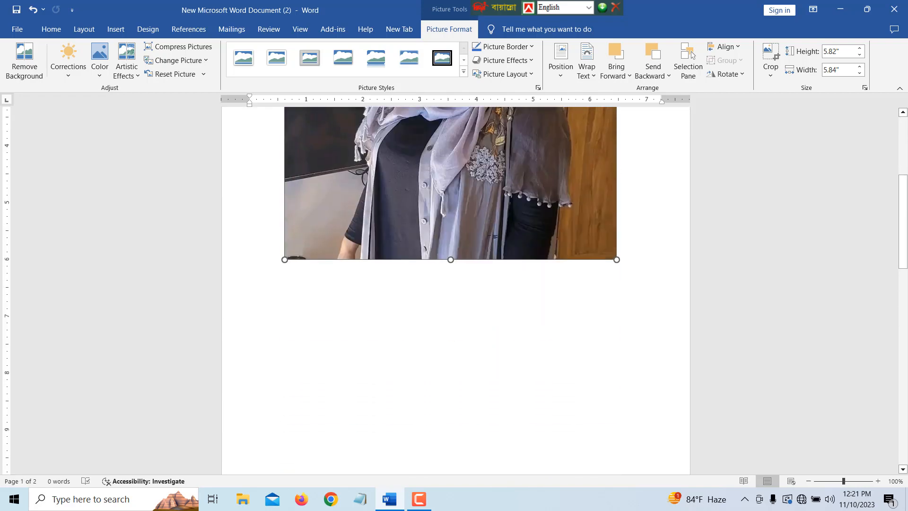
{"action": "scroll", "coordinate": [492, 237], "scroll_direction": "down", "scroll_amount": 10}
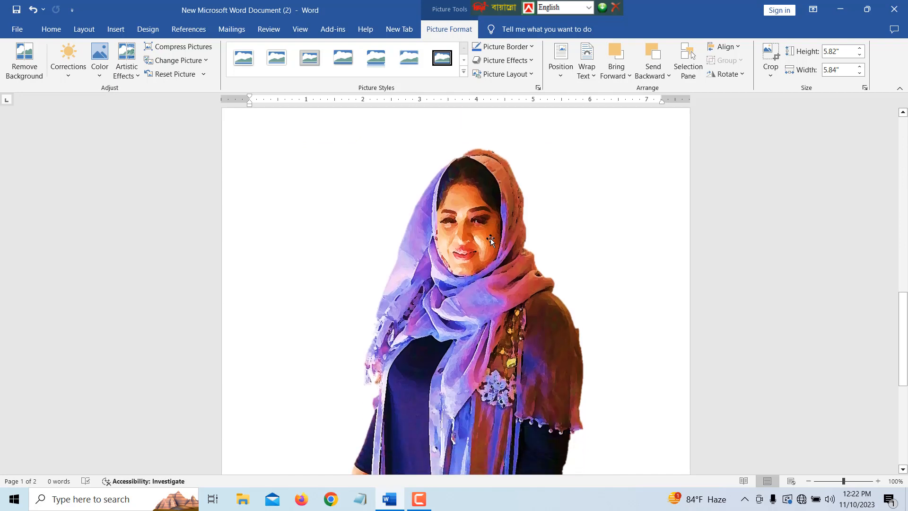
{"action": "scroll", "coordinate": [554, 305], "scroll_direction": "down", "scroll_amount": 2}
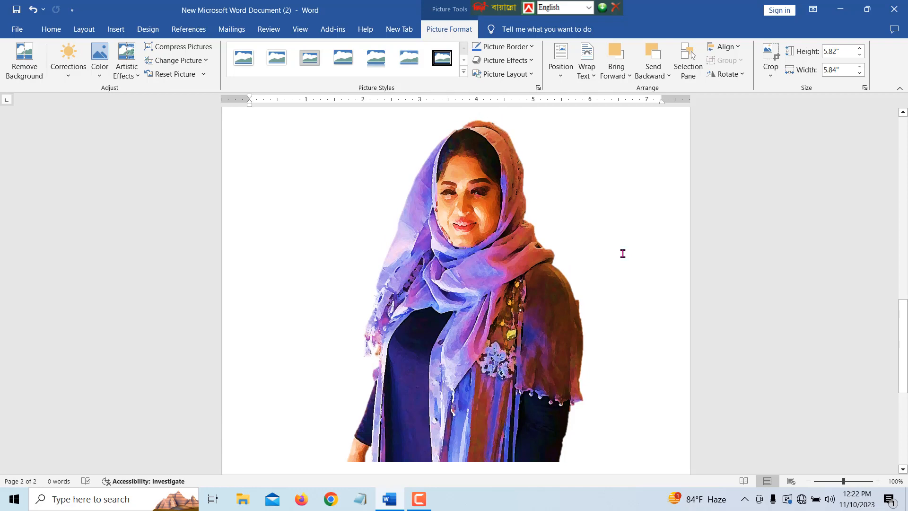
{"action": "scroll", "coordinate": [623, 253], "scroll_direction": "up", "scroll_amount": 15}
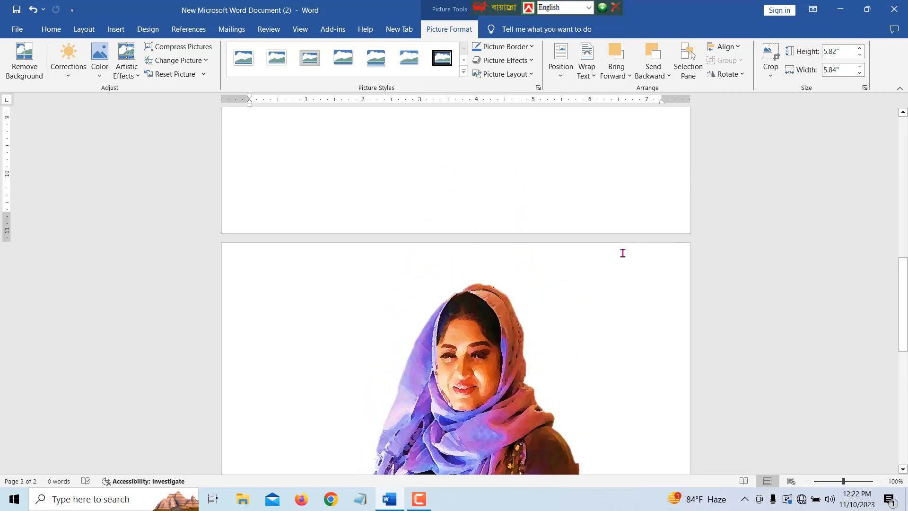
{"action": "scroll", "coordinate": [623, 249], "scroll_direction": "down", "scroll_amount": 1}
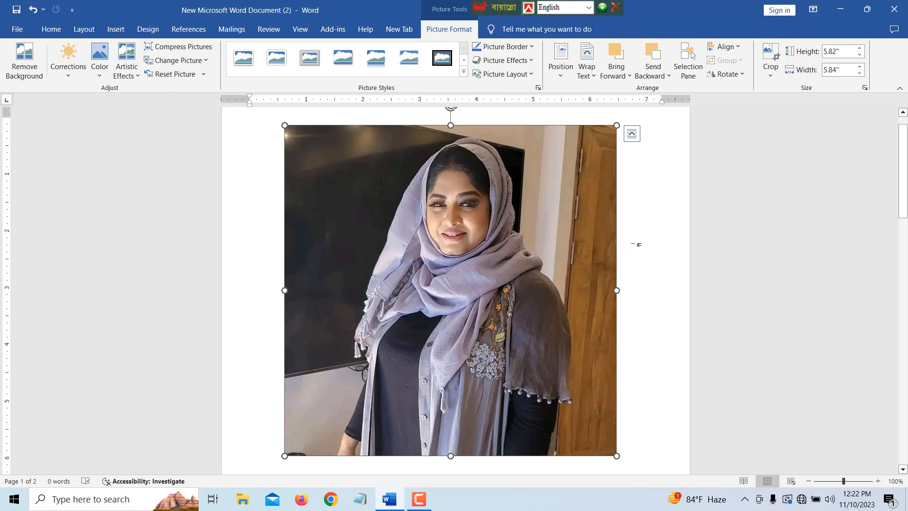
{"action": "left_click", "coordinate": [635, 244]}
{"action": "left_click", "coordinate": [525, 240]}
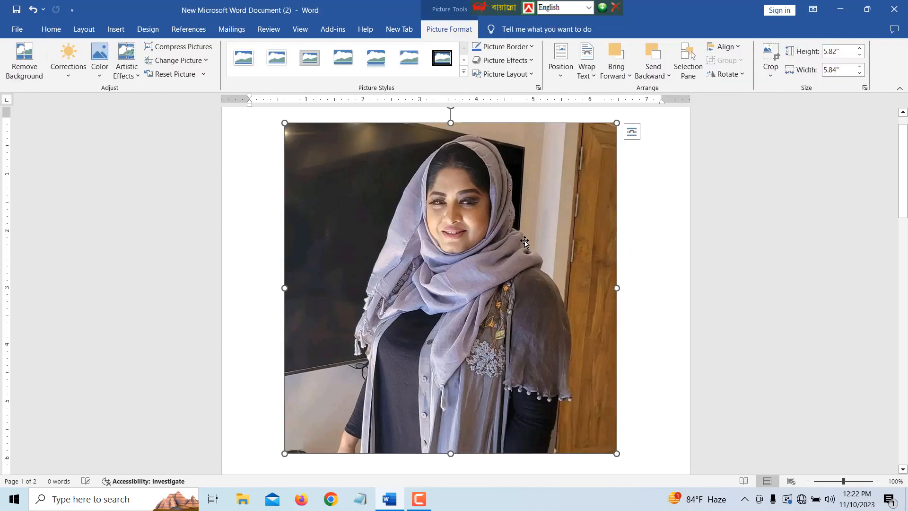
{"action": "left_click", "coordinate": [637, 197]}
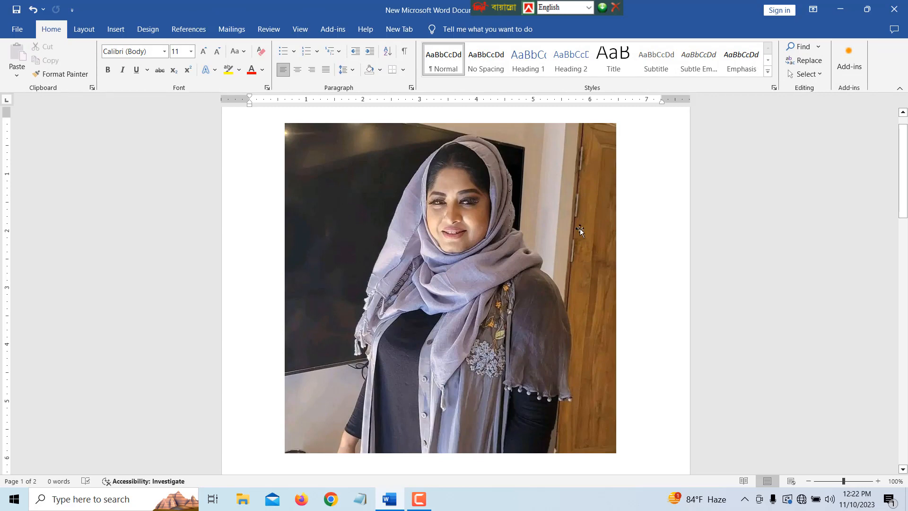
{"action": "scroll", "coordinate": [603, 268], "scroll_direction": "up", "scroll_amount": 1}
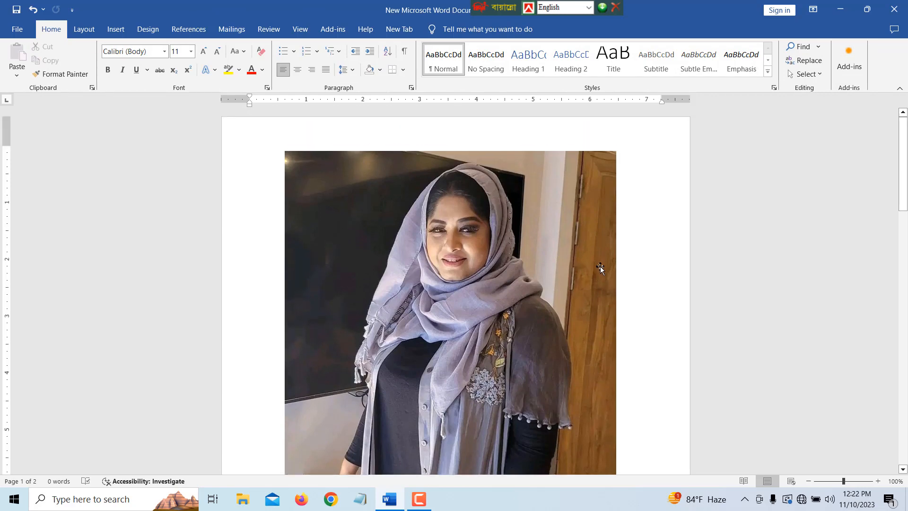
Select the original photo on page 1 and start removing its background.
{"action": "left_click", "coordinate": [539, 196]}
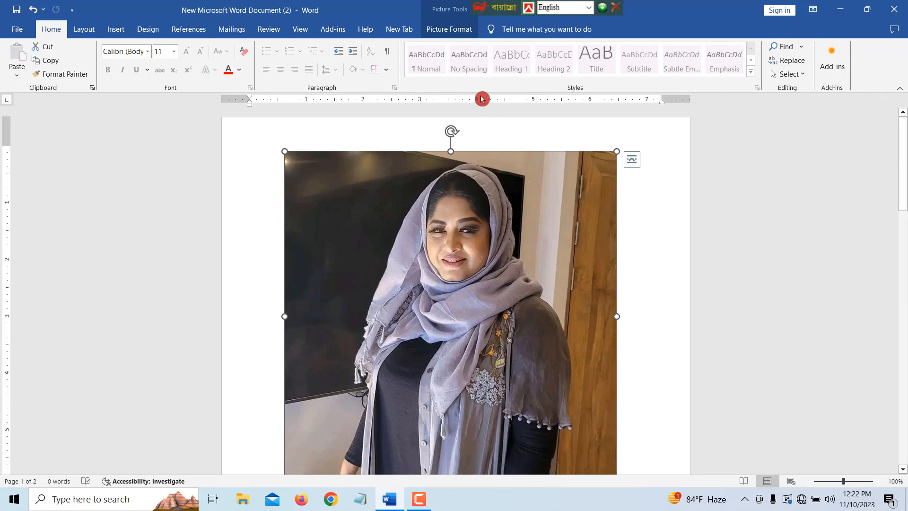
{"action": "left_click", "coordinate": [439, 31]}
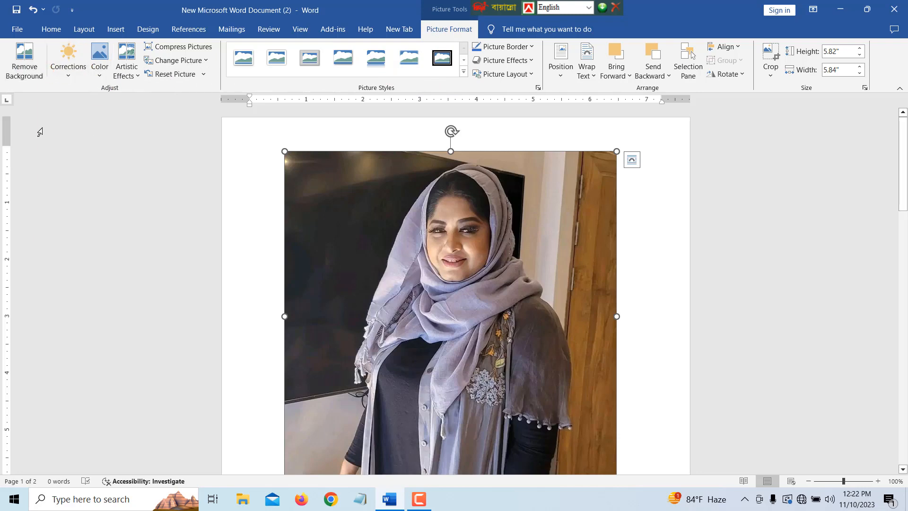
{"action": "left_click", "coordinate": [36, 99]}
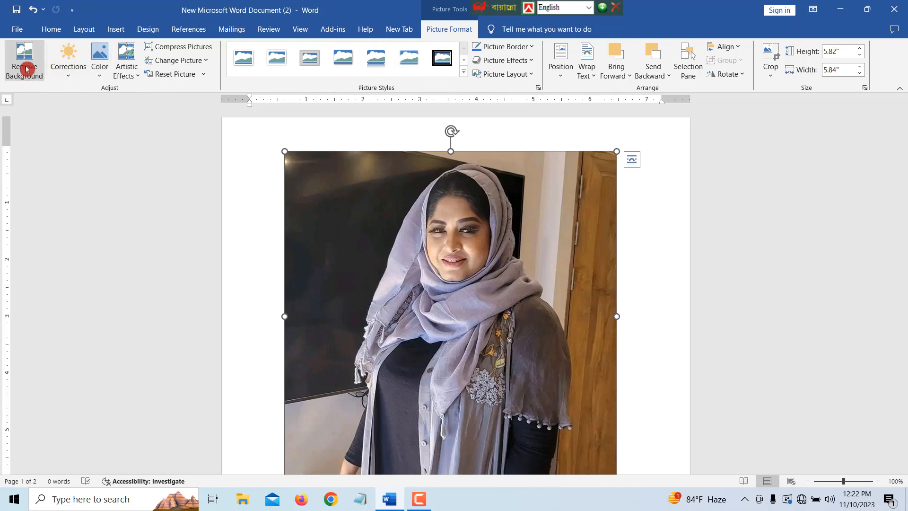
{"action": "left_click", "coordinate": [23, 58]}
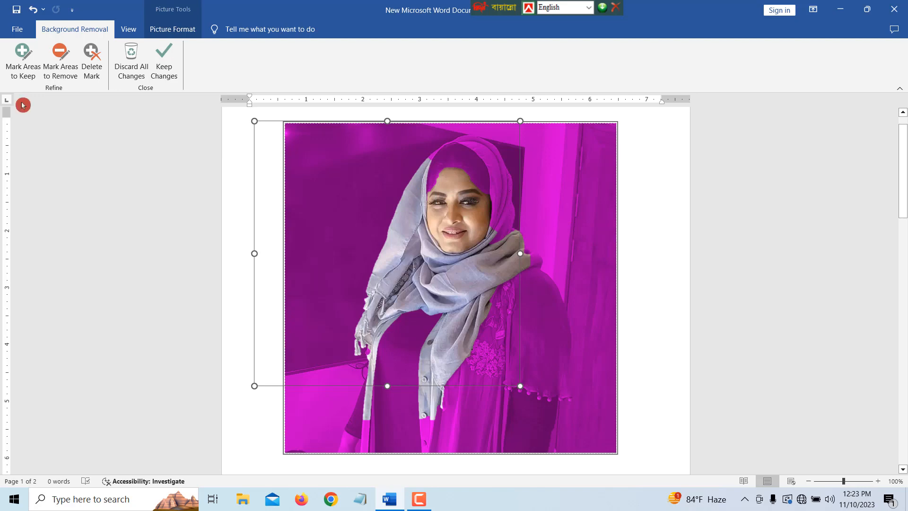
Mark the black top, the embroidered cardigan front, the shoulder drape and the dark sleeve as areas to keep.
{"action": "left_click", "coordinate": [21, 58]}
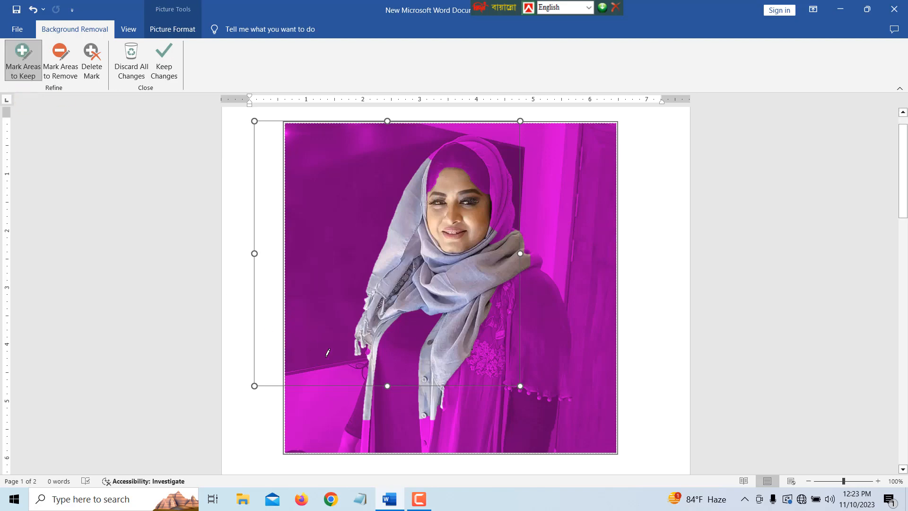
{"action": "left_click_drag", "start_coordinate": [410, 317], "coordinate": [397, 426]}
{"action": "left_click_drag", "start_coordinate": [514, 299], "coordinate": [494, 431]}
{"action": "mouse_move", "coordinate": [541, 298]}
{"action": "left_mouse_down"}
{"action": "mouse_move", "coordinate": [538, 409]}
{"action": "mouse_move", "coordinate": [521, 442]}
{"action": "left_mouse_up"}
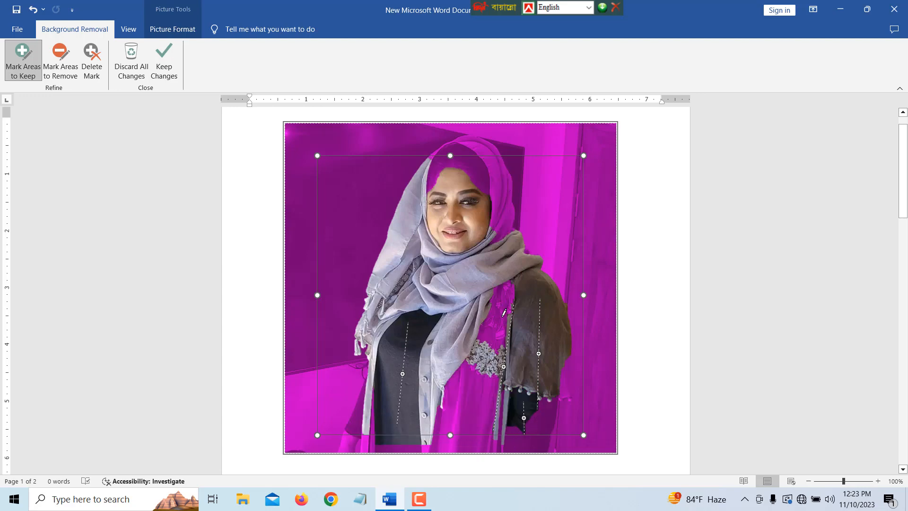
{"action": "left_click_drag", "start_coordinate": [504, 312], "coordinate": [465, 432]}
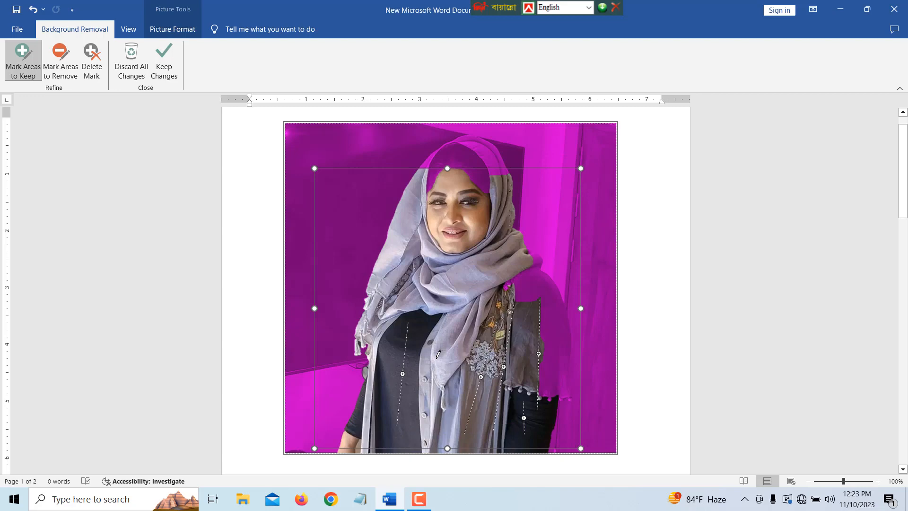
Mark the hair and the upper edge of the headscarf as areas to keep.
{"action": "left_click", "coordinate": [21, 58]}
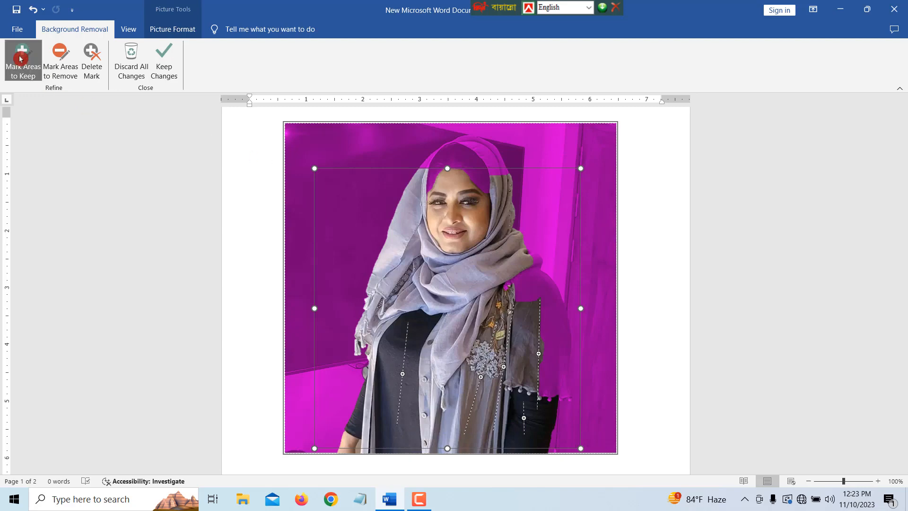
{"action": "left_click", "coordinate": [457, 150]}
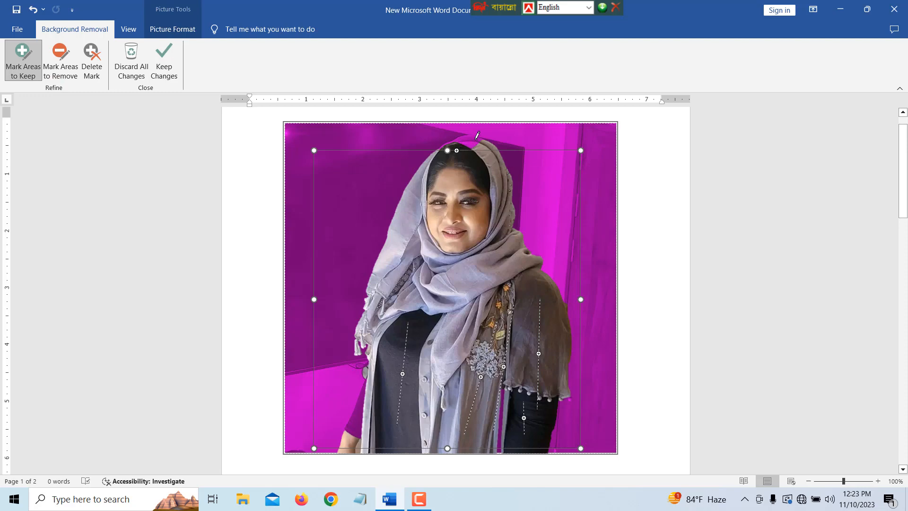
{"action": "left_click", "coordinate": [475, 139]}
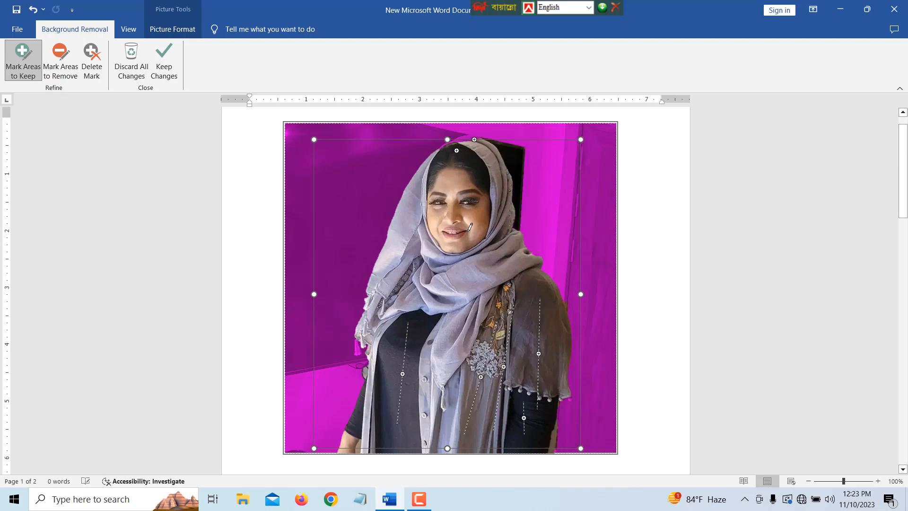
{"action": "left_click", "coordinate": [463, 134]}
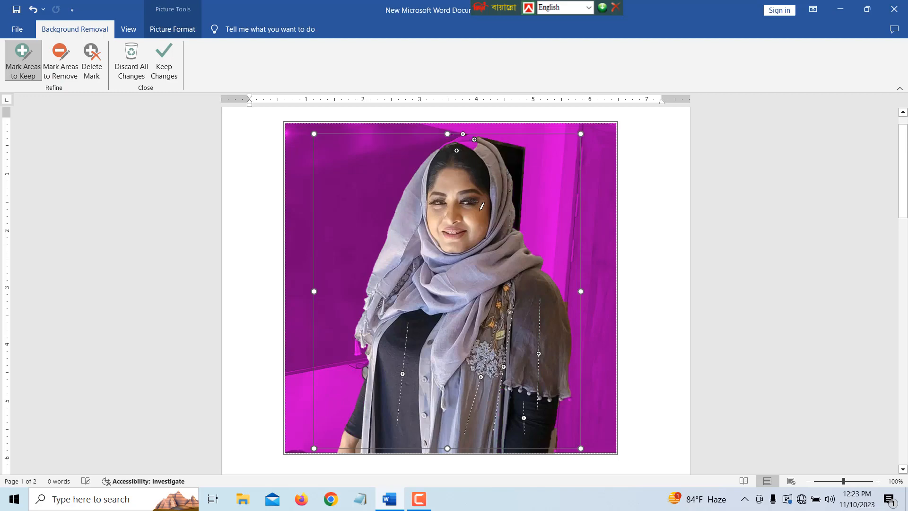
{"action": "left_click", "coordinate": [466, 139]}
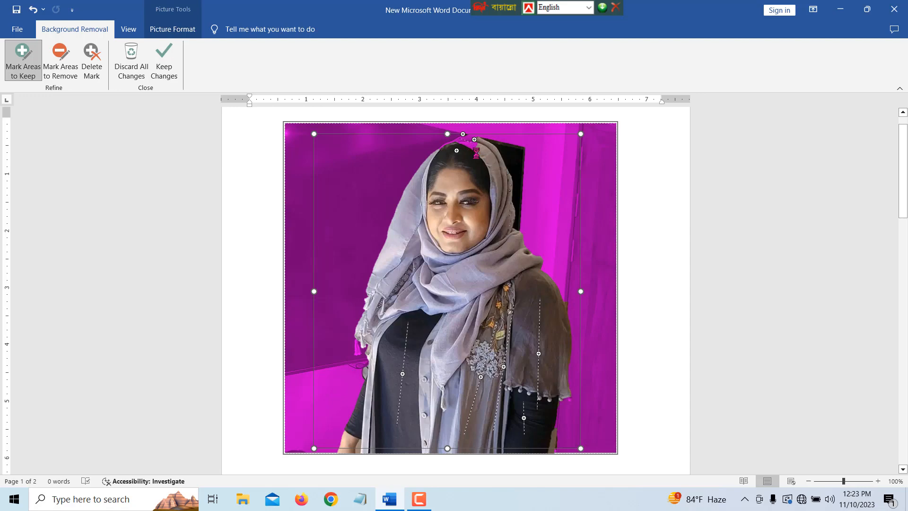
{"action": "left_click", "coordinate": [446, 141]}
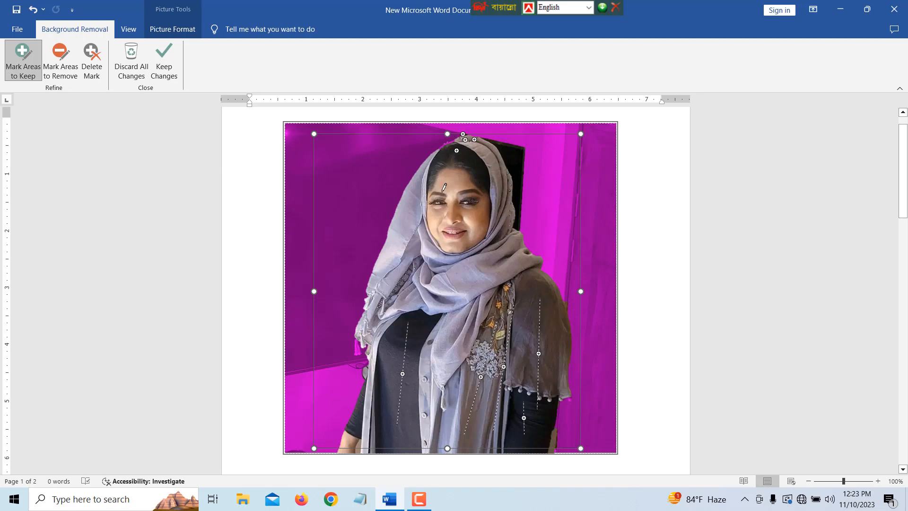
Mark the scarf tassel, the spot just below it and the outer edge of the dark sleeve as areas to keep.
{"action": "left_click", "coordinate": [357, 347]}
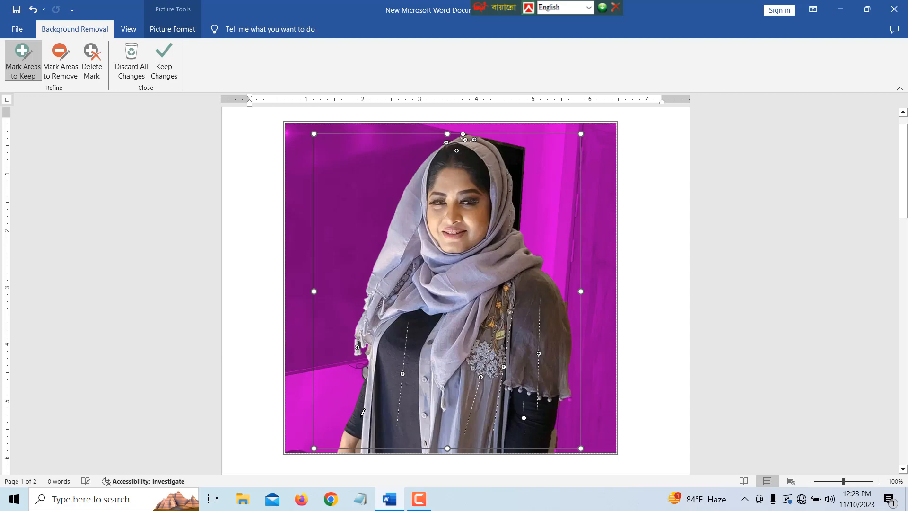
{"action": "left_click", "coordinate": [363, 366]}
{"action": "left_click", "coordinate": [557, 412]}
Mark the lower outer edge of the dark sleeve and the spot beside the hand at the cardigan's edge as areas to remove.
{"action": "left_click", "coordinate": [69, 79]}
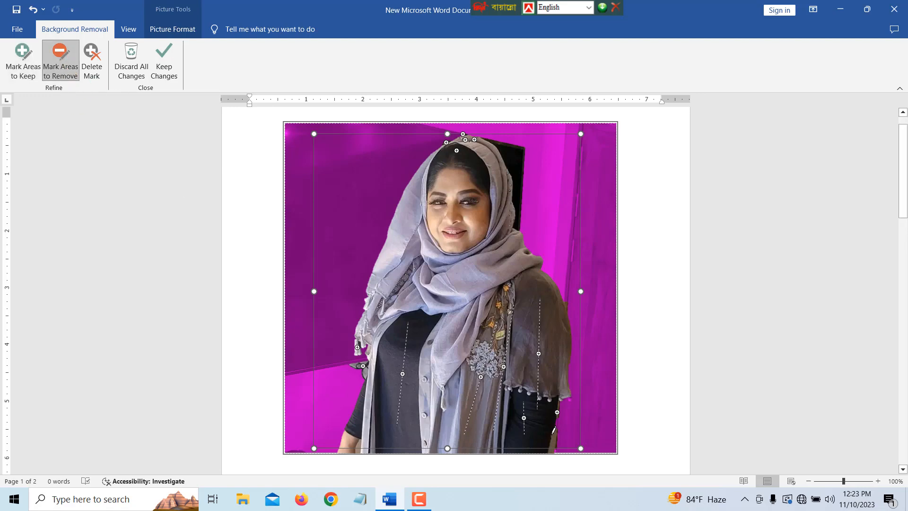
{"action": "left_click", "coordinate": [553, 440]}
{"action": "left_click_drag", "start_coordinate": [358, 445], "coordinate": [358, 483]}
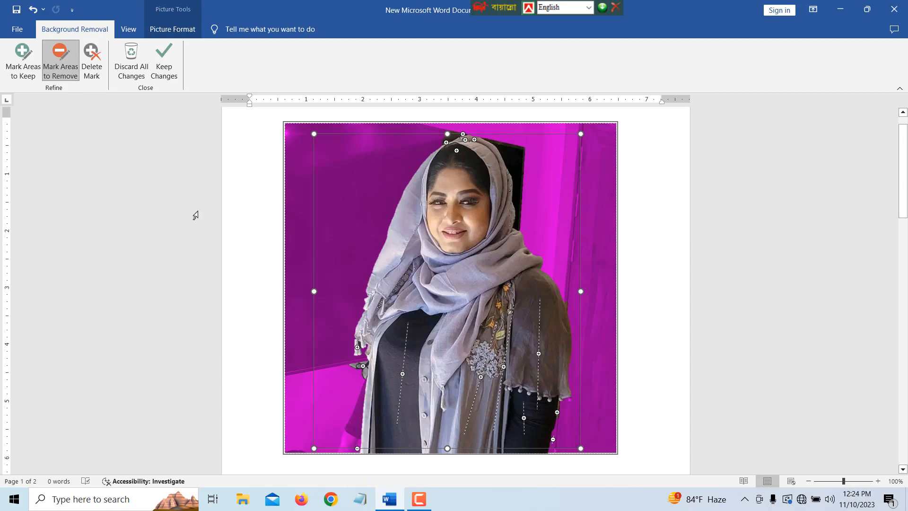
Try to mark the forearm beside the cardigan as an area to keep and apply the background removal.
{"action": "left_click", "coordinate": [23, 66]}
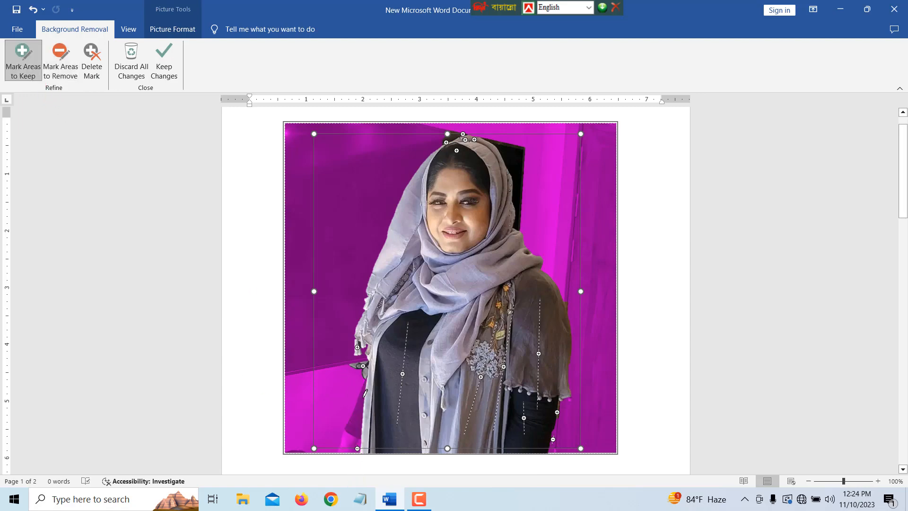
{"action": "left_click_drag", "start_coordinate": [365, 393], "coordinate": [348, 438]}
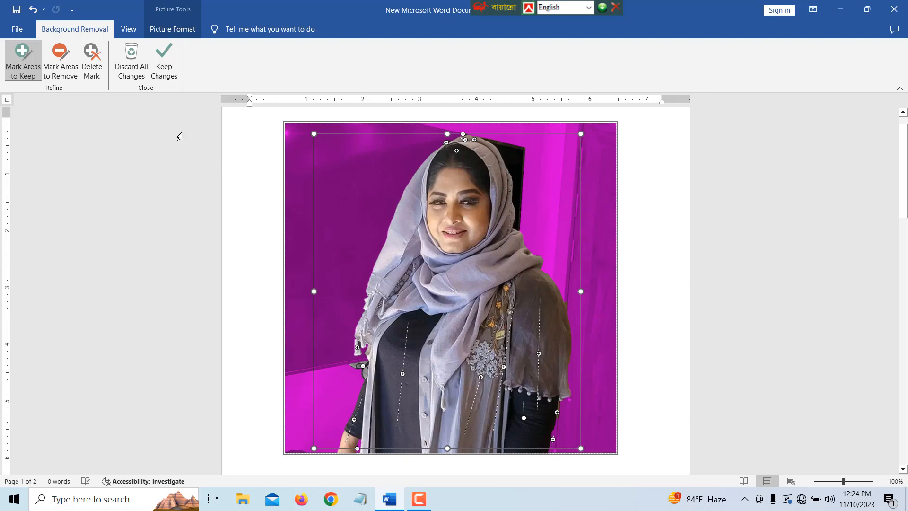
{"action": "left_click", "coordinate": [163, 61]}
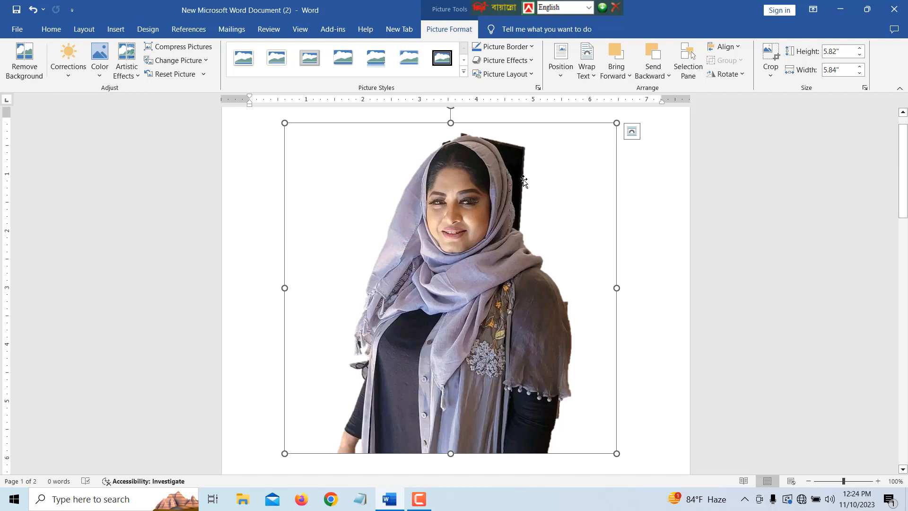
{"action": "key", "text": "ctrl+z"}
Mark the dark background patch beside the headscarf as an area to remove and keep the background removal changes.
{"action": "left_click_drag", "start_coordinate": [516, 145], "coordinate": [524, 174]}
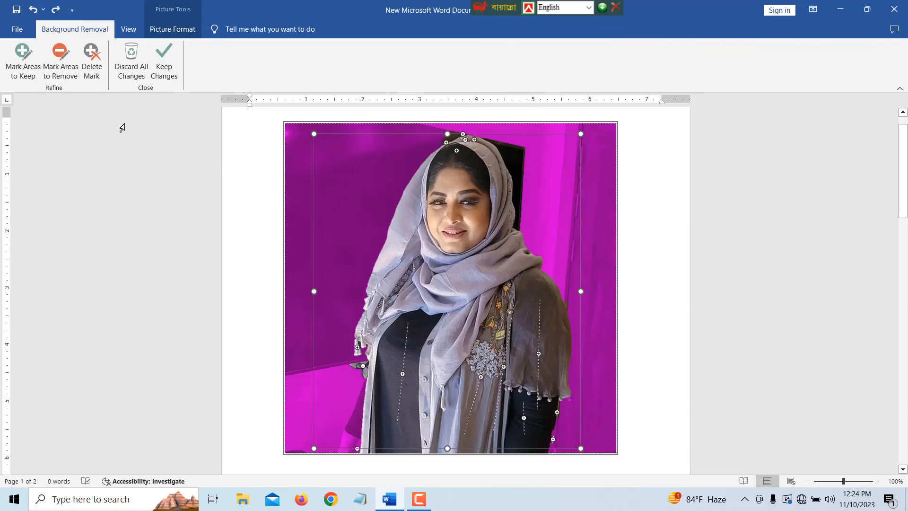
{"action": "left_click", "coordinate": [60, 62]}
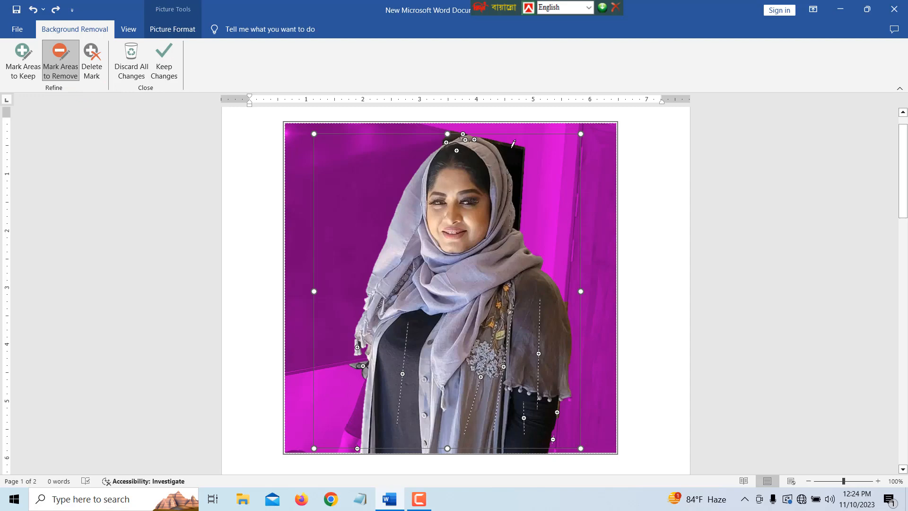
{"action": "left_click_drag", "start_coordinate": [519, 165], "coordinate": [517, 168]}
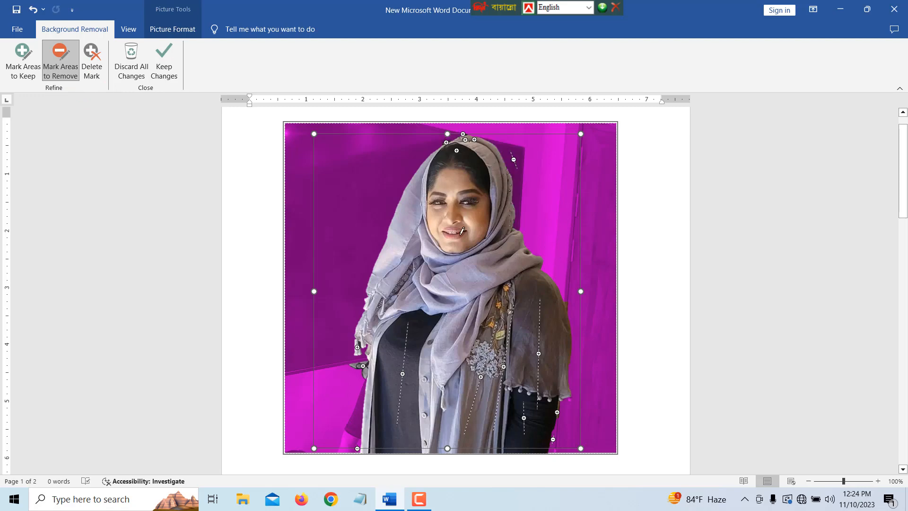
{"action": "left_click", "coordinate": [170, 64]}
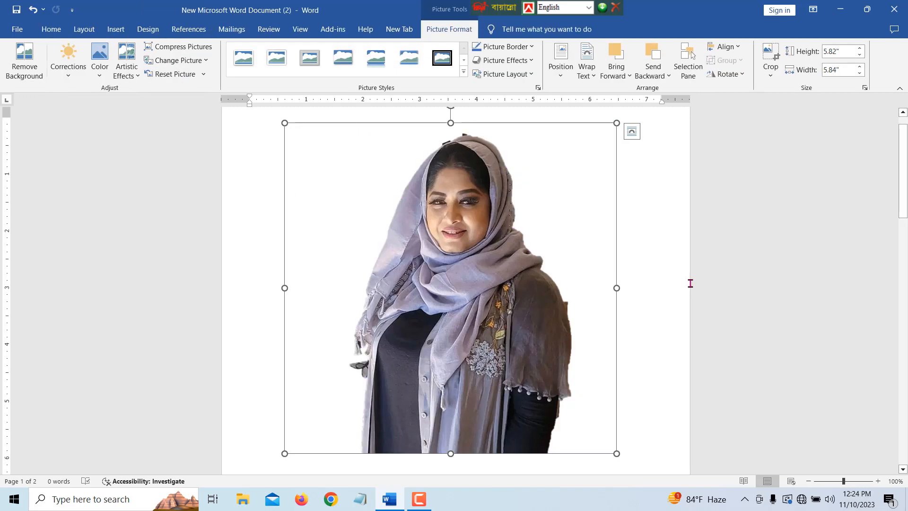
Apply the Paint Brush artistic effect to the portrait cutout and sharpen it with the strongest sharpening preset.
{"action": "scroll", "coordinate": [687, 278], "scroll_direction": "down", "scroll_amount": 1}
{"action": "scroll", "coordinate": [687, 279], "scroll_direction": "up", "scroll_amount": 2}
{"action": "scroll", "coordinate": [686, 277], "scroll_direction": "down", "scroll_amount": 1}
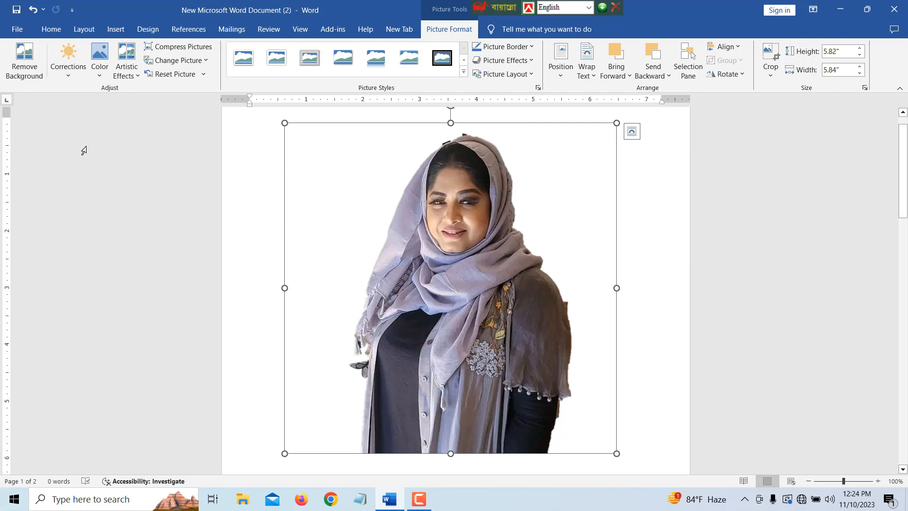
{"action": "left_click", "coordinate": [137, 77]}
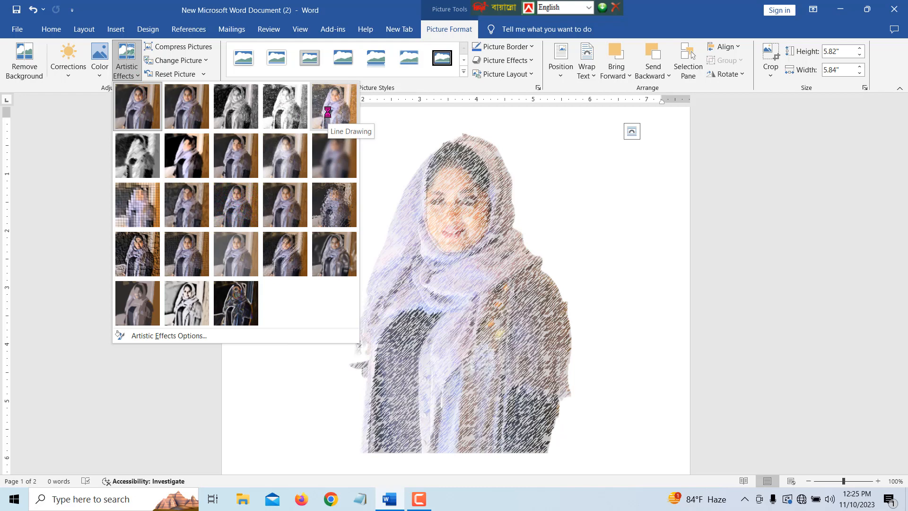
{"action": "left_click", "coordinate": [283, 110]}
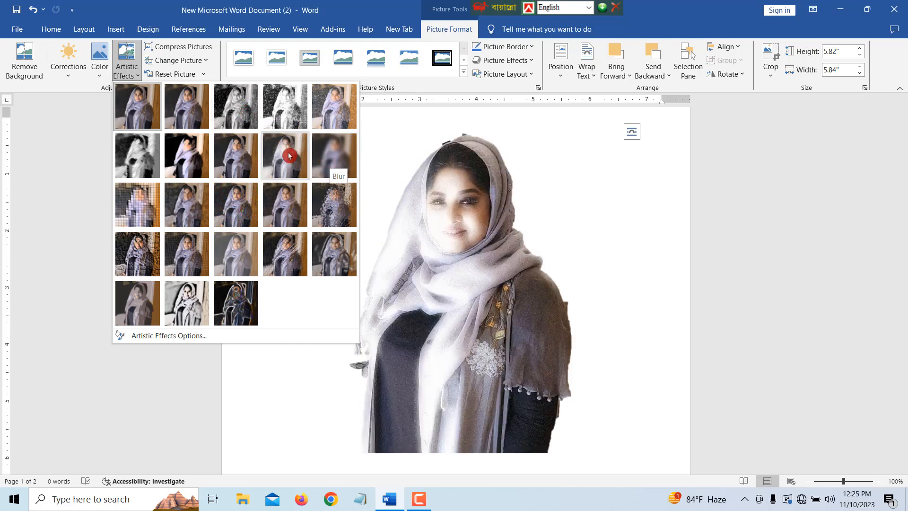
{"action": "left_click", "coordinate": [239, 160]}
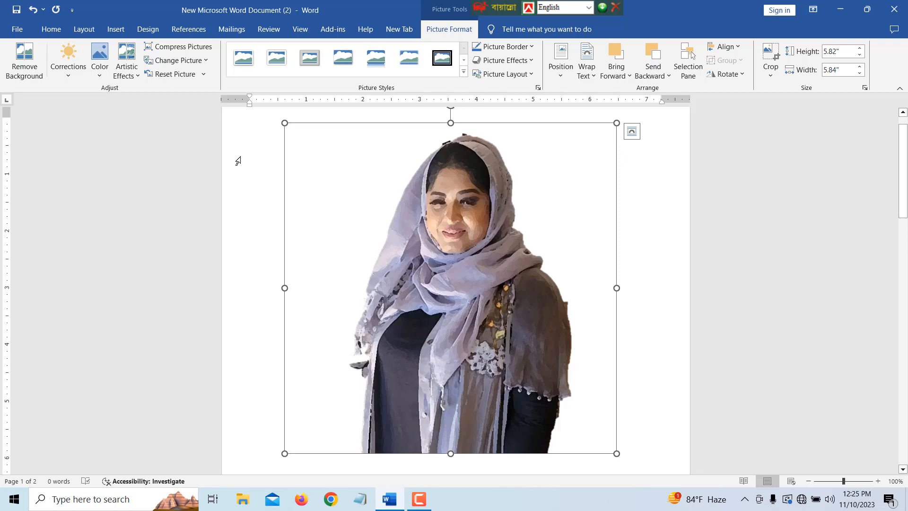
{"action": "left_click", "coordinate": [67, 78]}
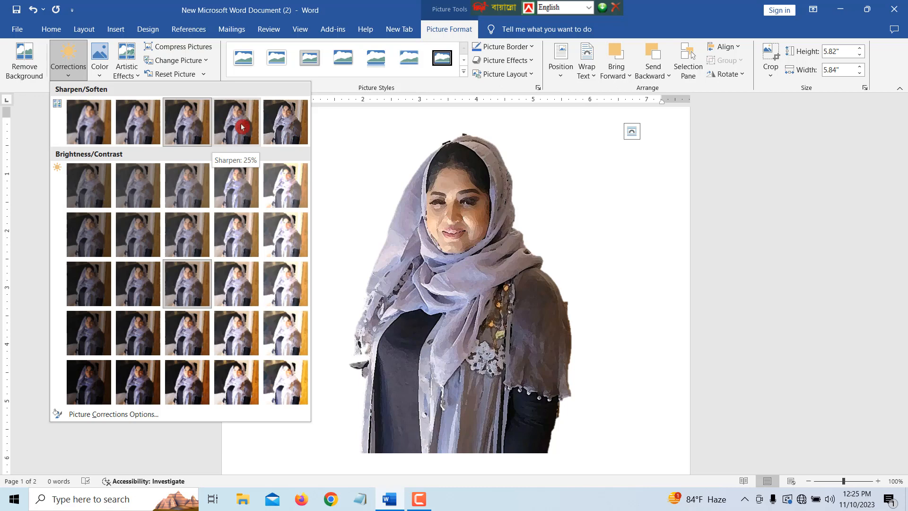
{"action": "left_click", "coordinate": [289, 125]}
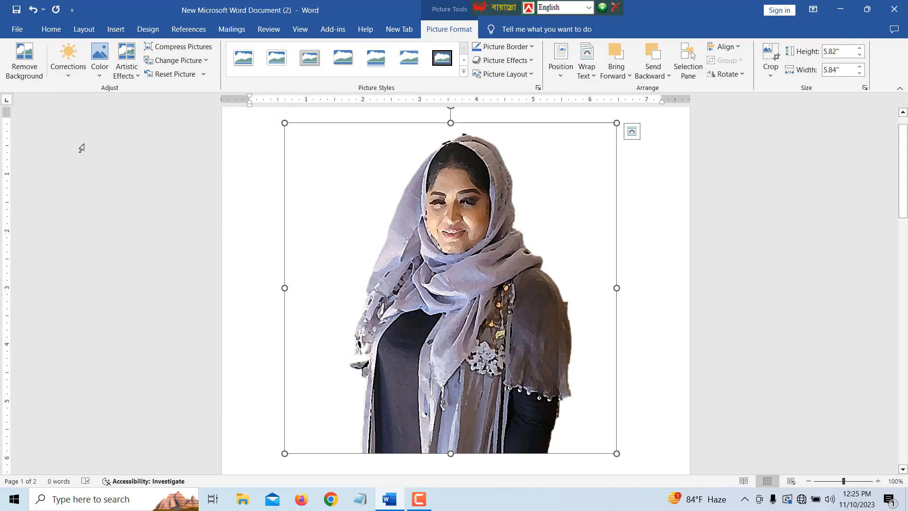
{"action": "left_click", "coordinate": [100, 80]}
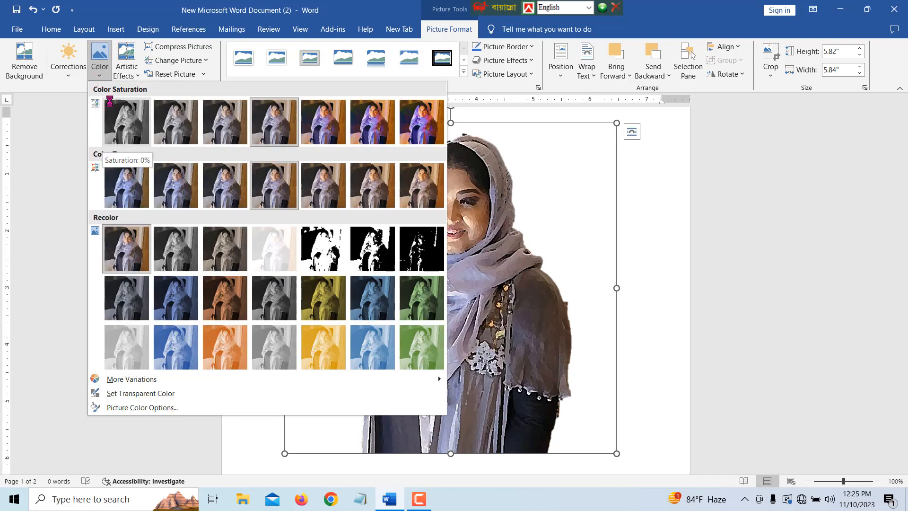
{"action": "left_click", "coordinate": [432, 127]}
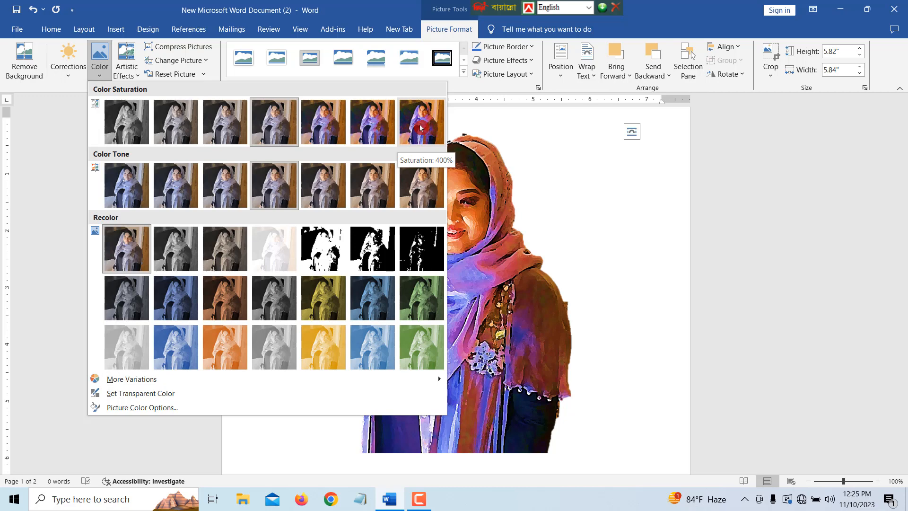
{"action": "left_click", "coordinate": [473, 227]}
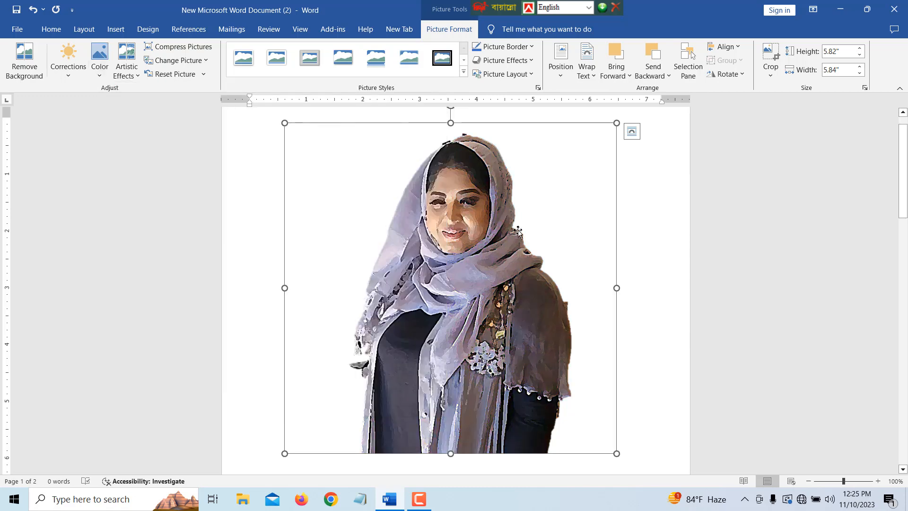
Move the portrait cutout toward the right edge of the page and set its color saturation to 400%.
{"action": "left_click_drag", "start_coordinate": [474, 228], "coordinate": [568, 226]}
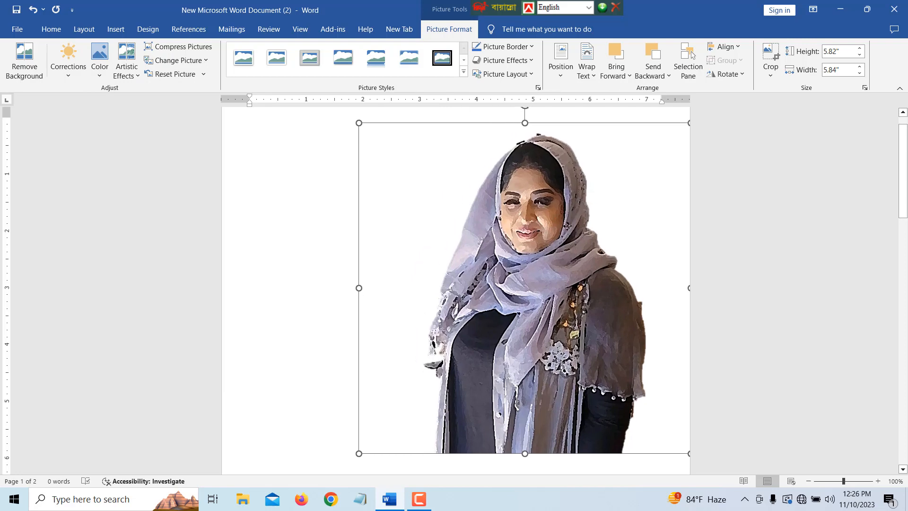
{"action": "left_click", "coordinate": [98, 81]}
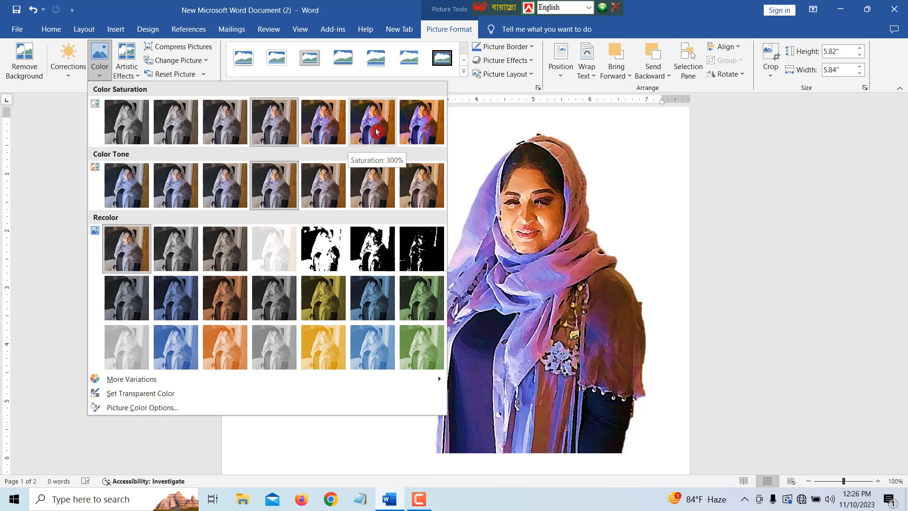
{"action": "left_click", "coordinate": [429, 128]}
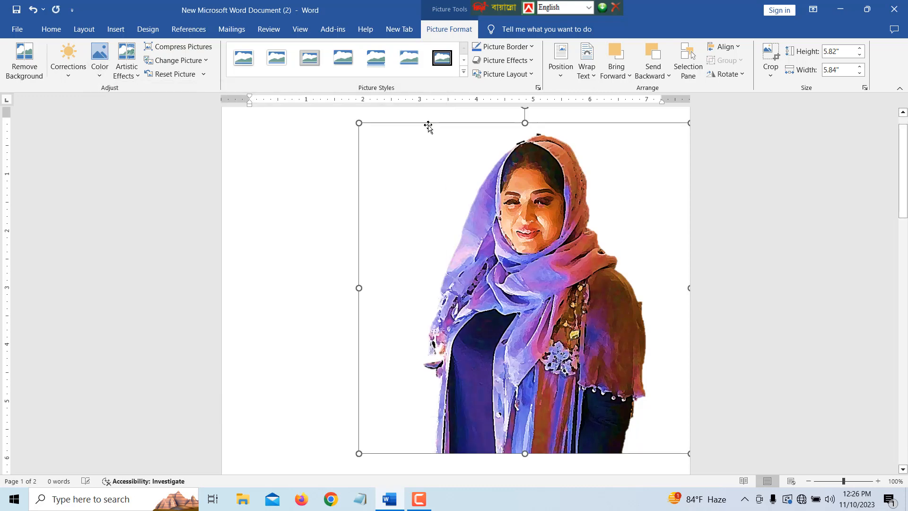
Move the portrait cutout back toward the middle of the page so its frame fits within the page width.
{"action": "left_click_drag", "start_coordinate": [432, 126], "coordinate": [373, 131]}
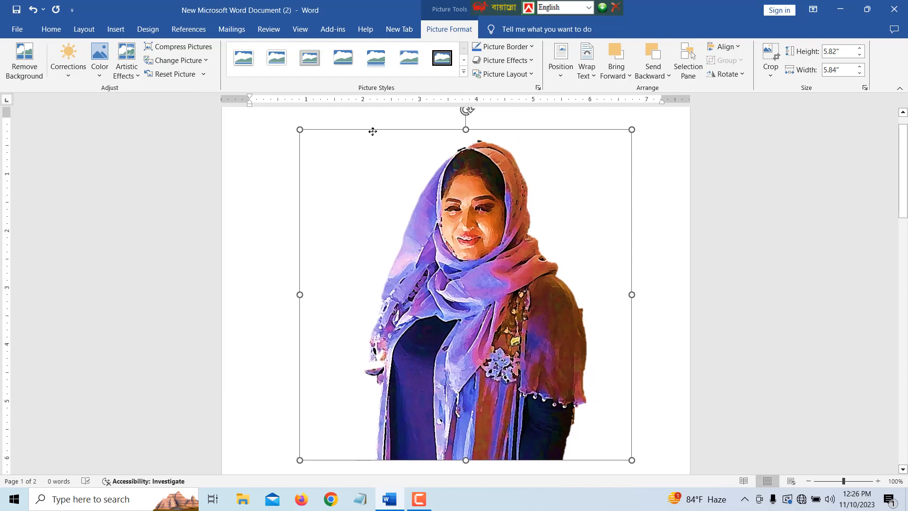
{"action": "scroll", "coordinate": [373, 132], "scroll_direction": "down", "scroll_amount": 4}
{"action": "scroll", "coordinate": [373, 133], "scroll_direction": "up", "scroll_amount": 3}
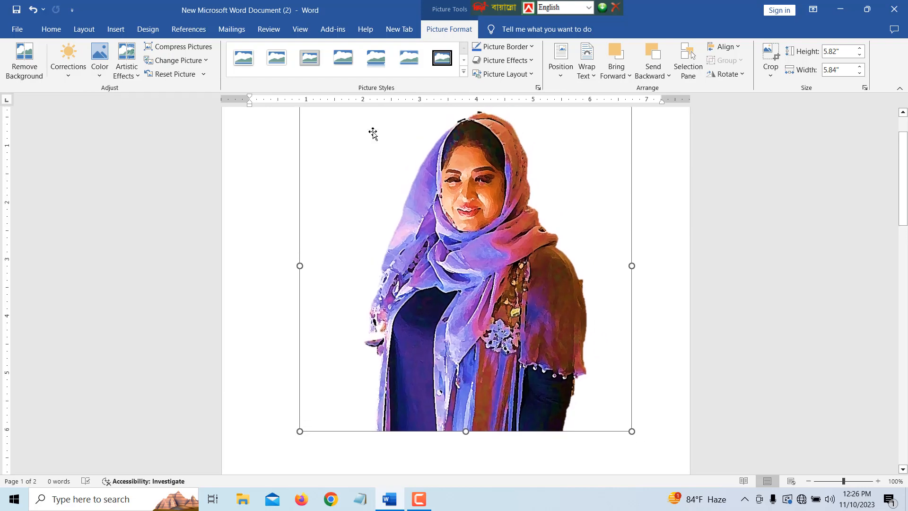
{"action": "scroll", "coordinate": [373, 133], "scroll_direction": "up", "scroll_amount": 1}
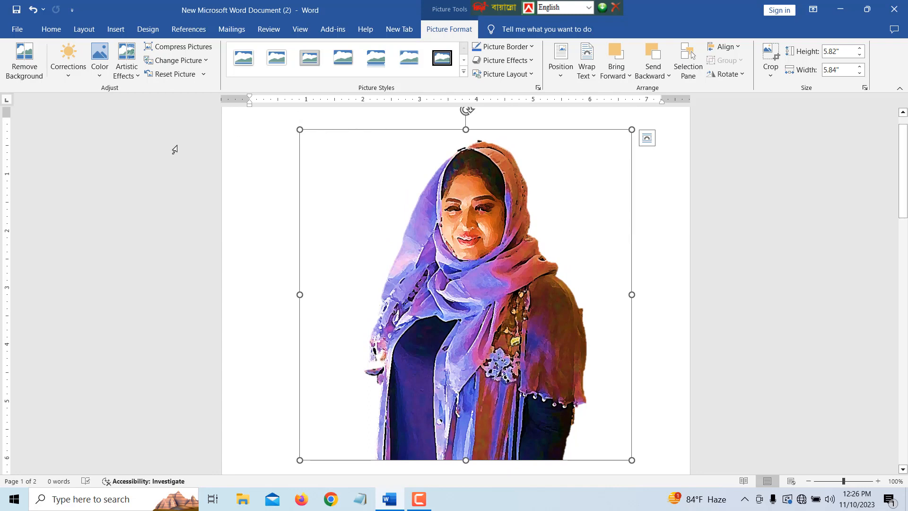
{"action": "left_click", "coordinate": [66, 82]}
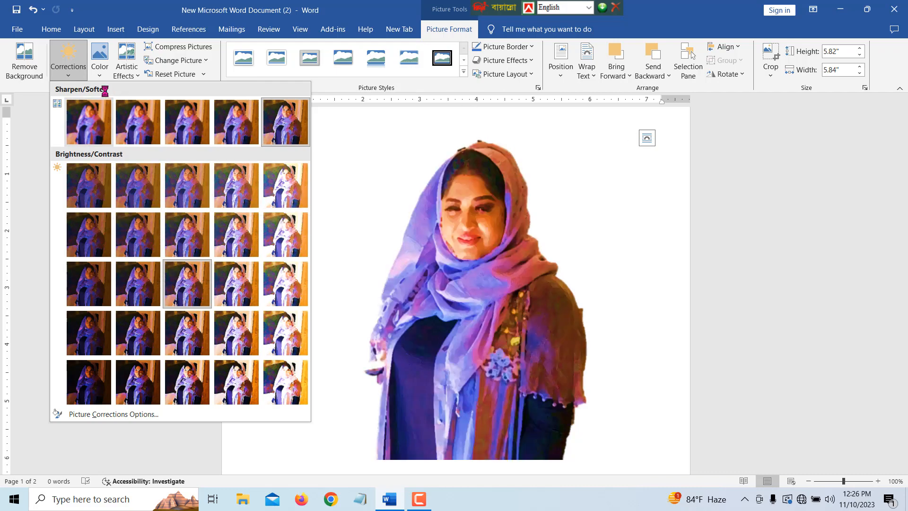
{"action": "left_click", "coordinate": [99, 66]}
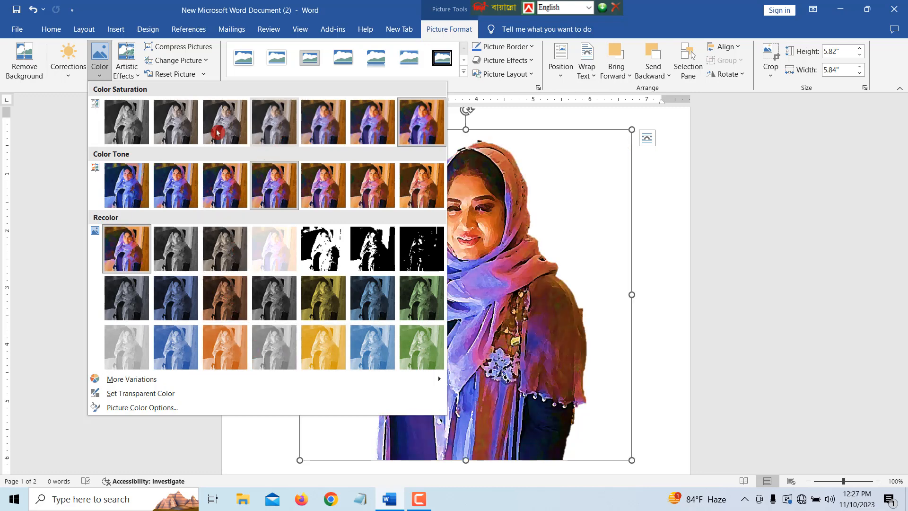
{"action": "left_click", "coordinate": [54, 119]}
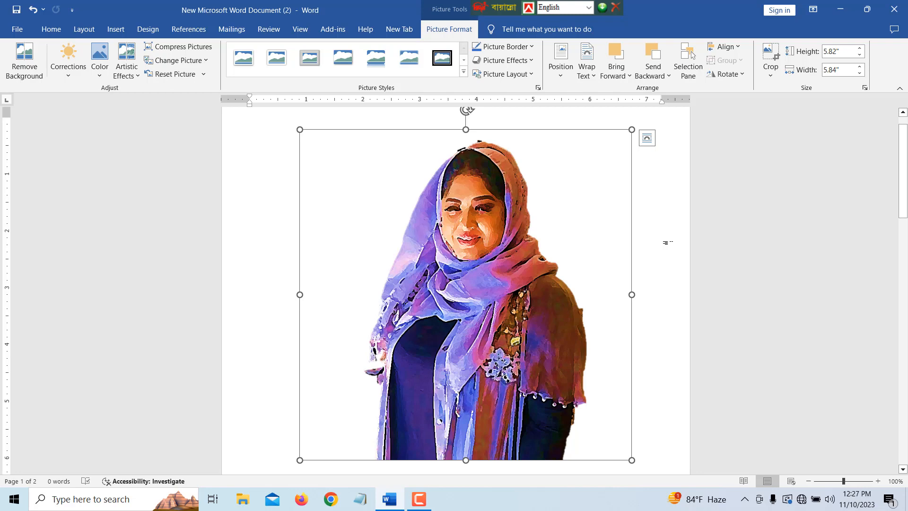
Move the portrait cutout slightly left and up on the page to center it horizontally.
{"action": "left_click", "coordinate": [666, 241]}
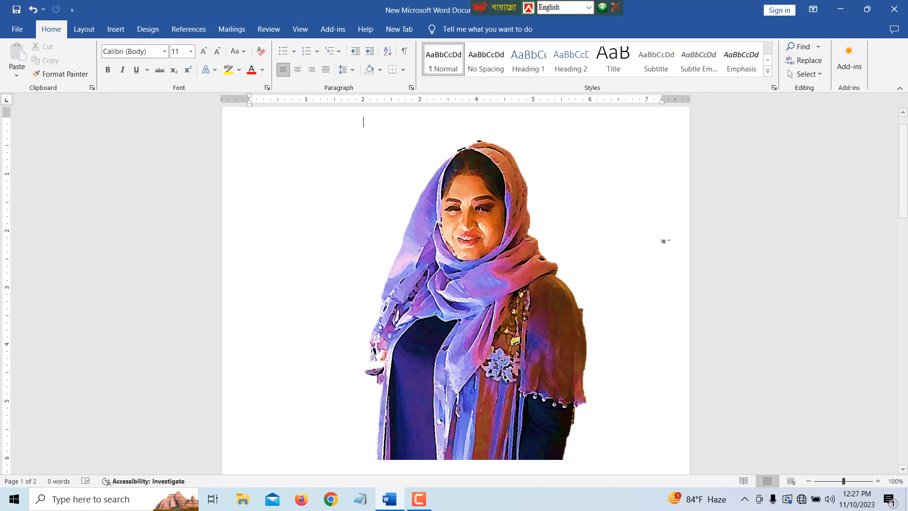
{"action": "left_click_drag", "start_coordinate": [519, 339], "coordinate": [505, 335]}
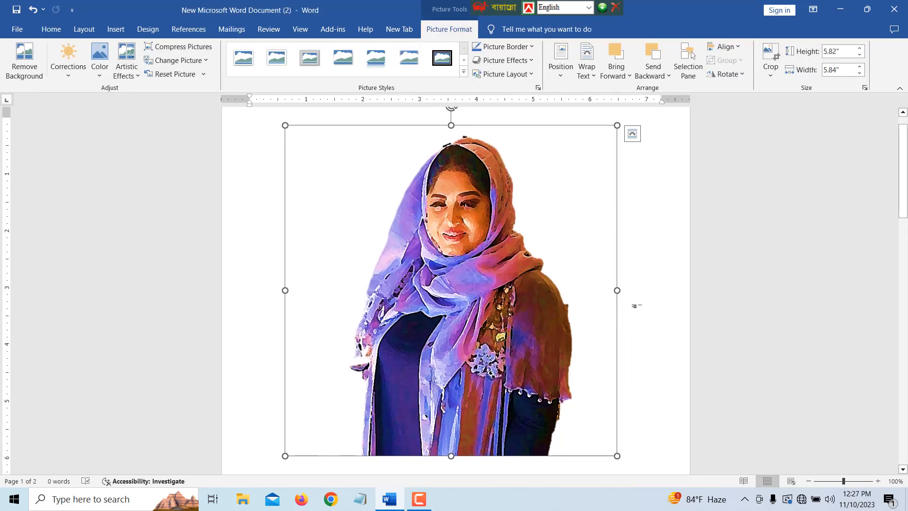